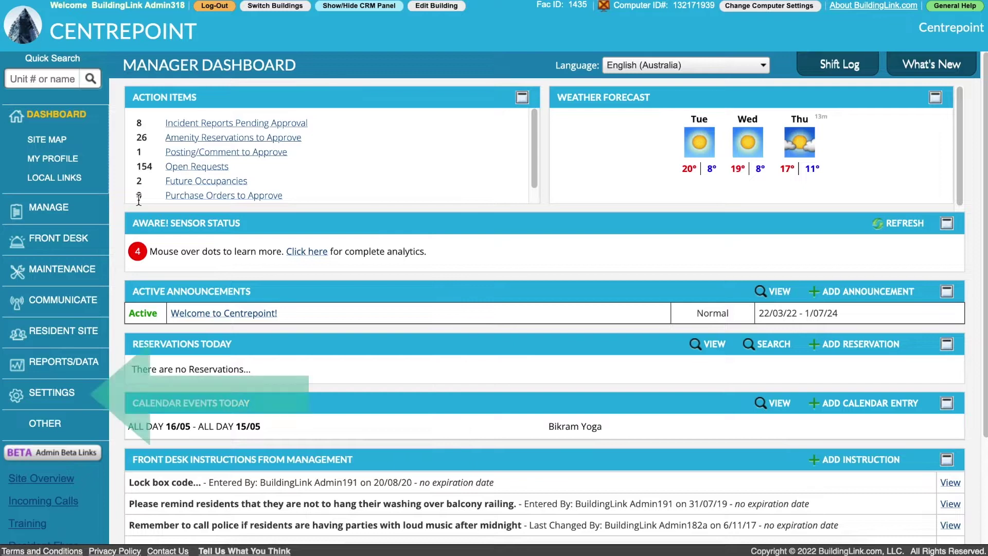
# Go to Amenity Reservations settings, leaving inactive amenities hidden, and view the empty Amenity Groups tab
pyautogui.click(50, 394)
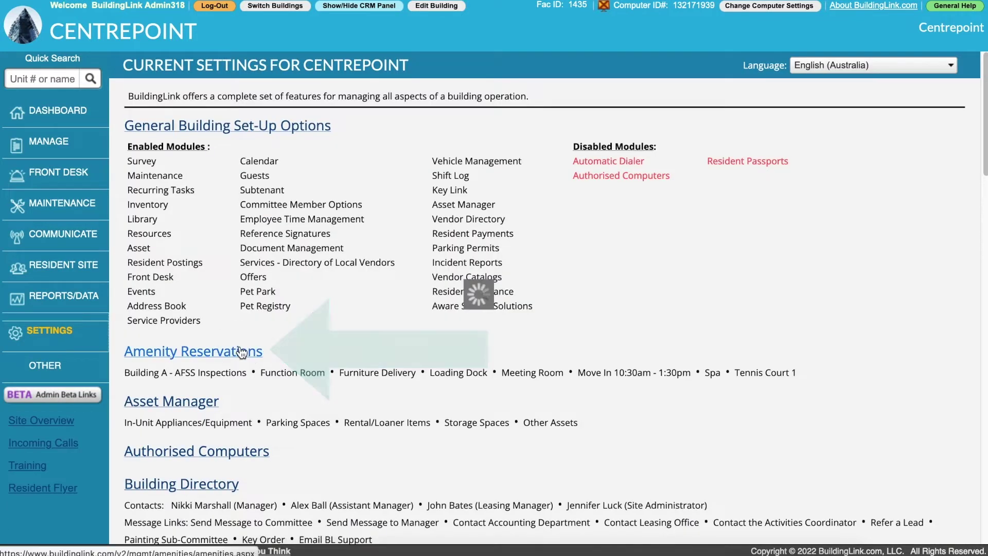
pyautogui.click(243, 351)
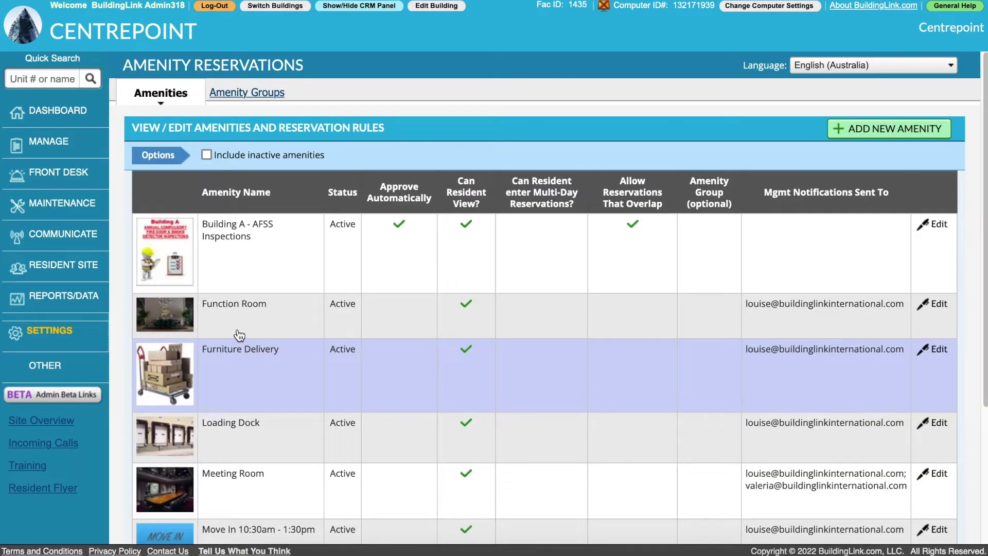
pyautogui.click(207, 155)
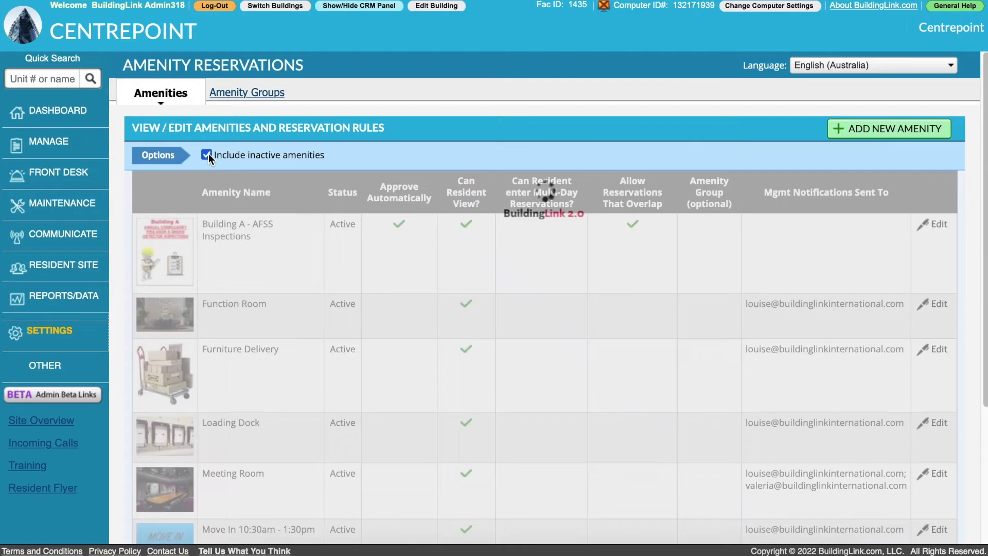
pyautogui.click(207, 154)
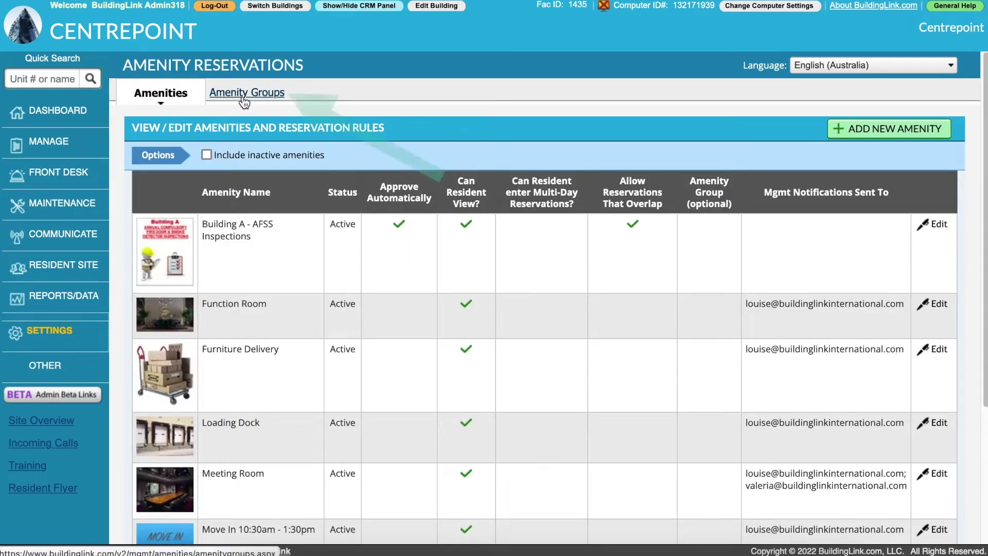
pyautogui.click(243, 99)
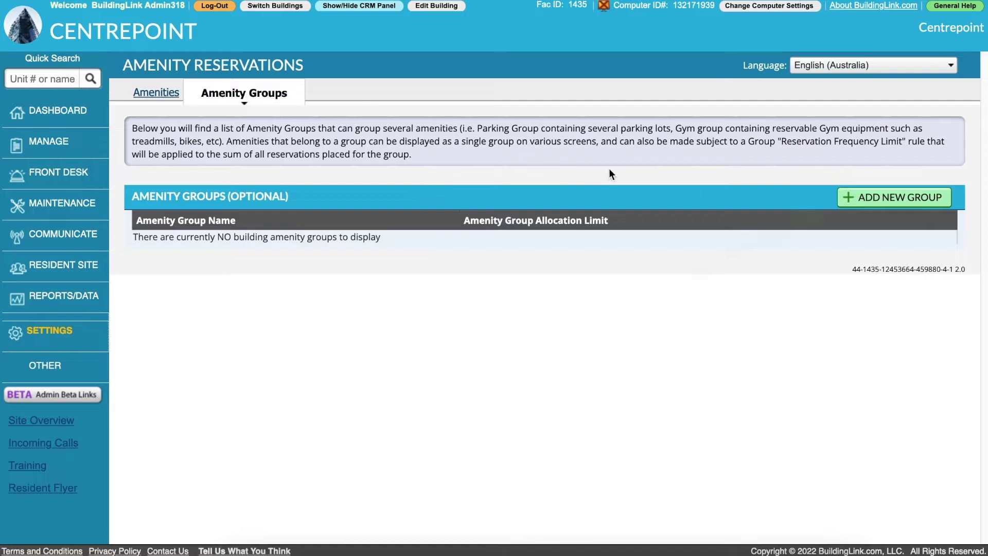
# Add and save an amenity group 'Tennis Courts' allowing no more than 3 reservations per 1 week per unit
pyautogui.click(896, 201)
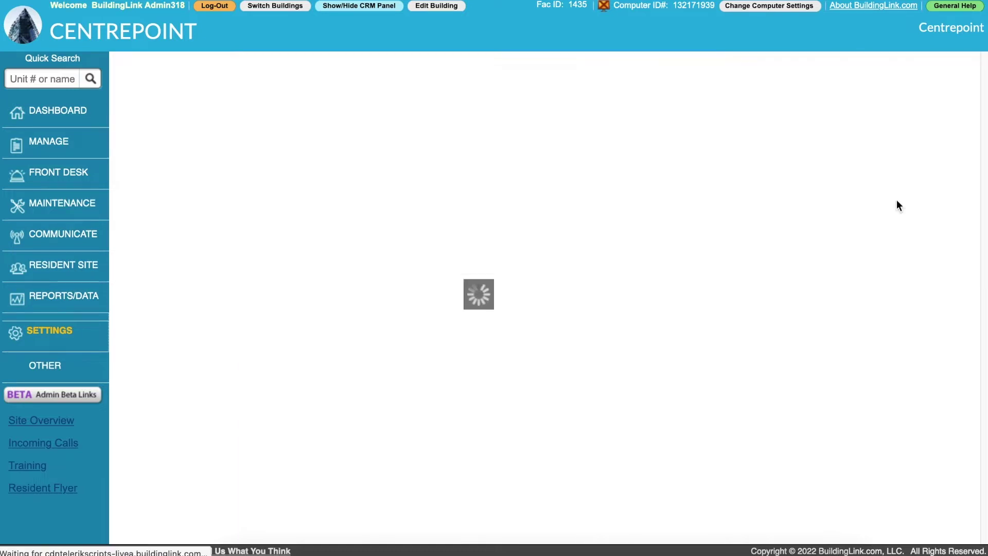
pyautogui.click(688, 149)
pyautogui.write('Tennis Courts')
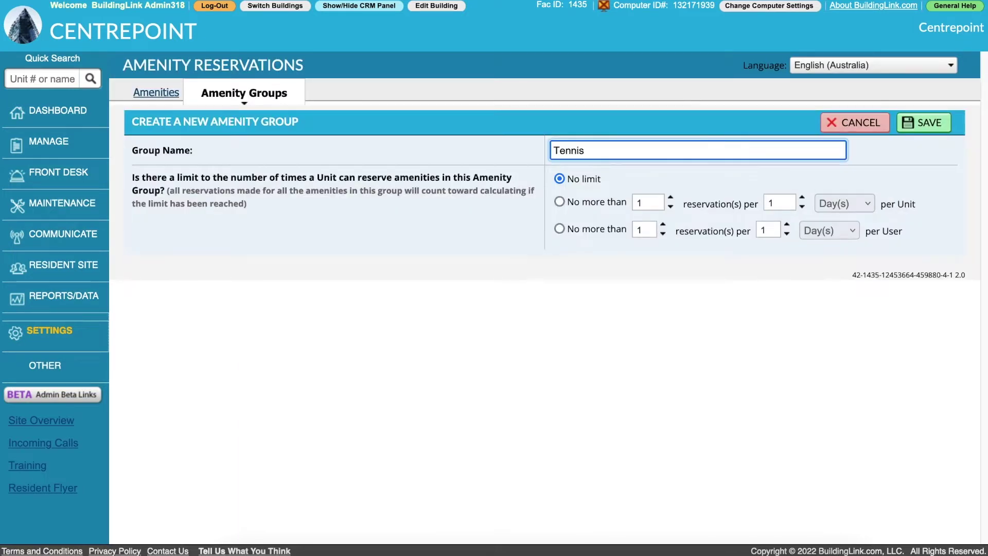
pyautogui.click(593, 200)
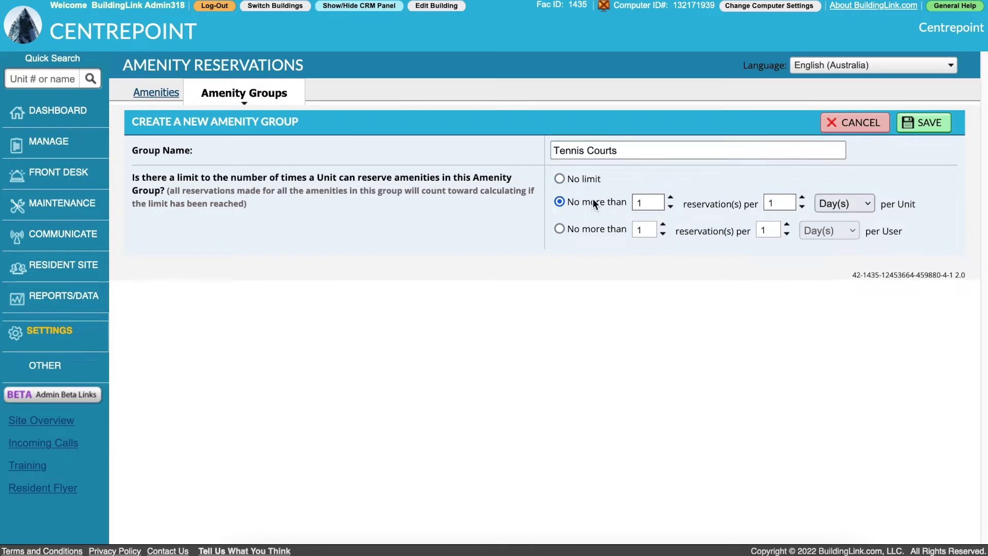
pyautogui.doubleClick(644, 202)
pyautogui.write('3')
pyautogui.click(856, 203)
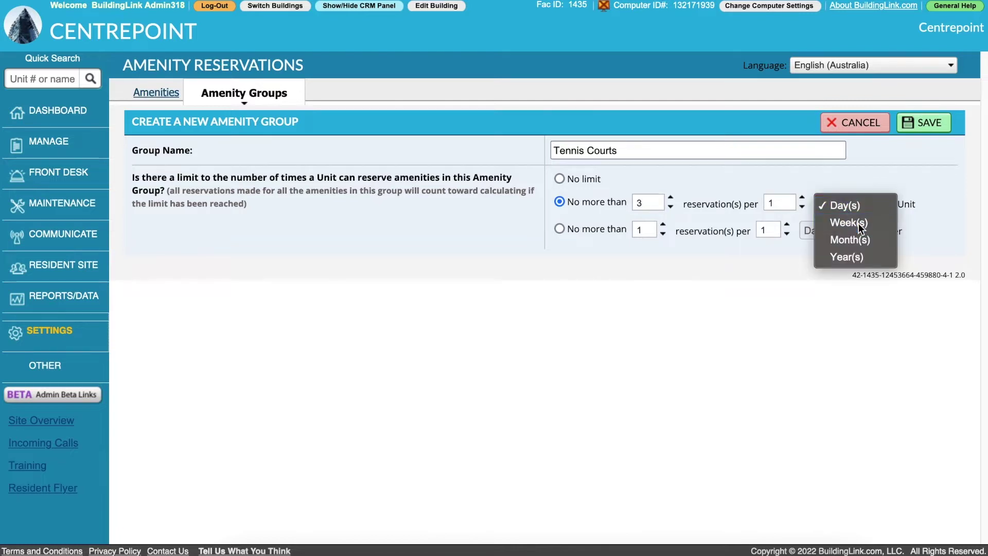
pyautogui.click(859, 223)
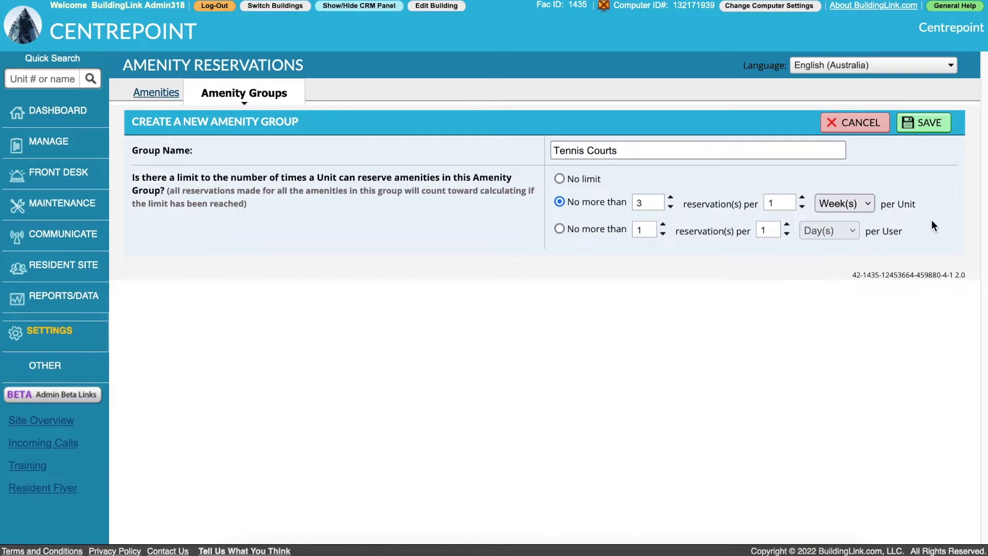
pyautogui.click(934, 124)
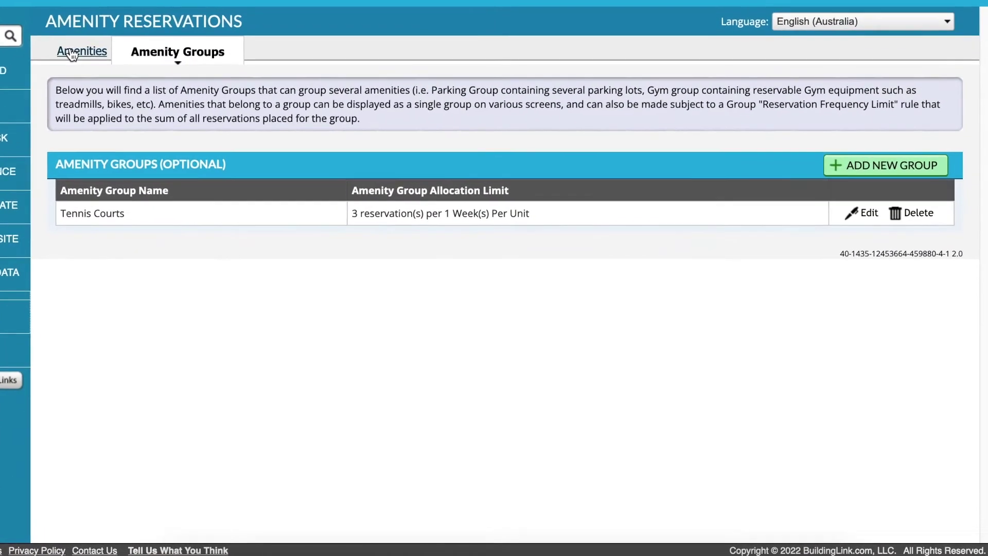
# From the amenities list, start a new amenity named 'Tennis Court 2'
pyautogui.click(72, 53)
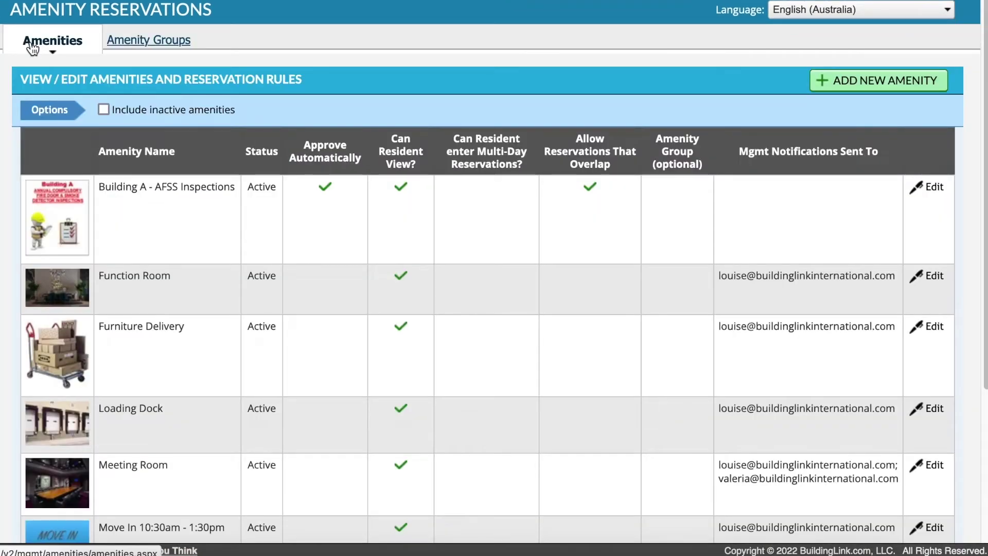
pyautogui.click(848, 89)
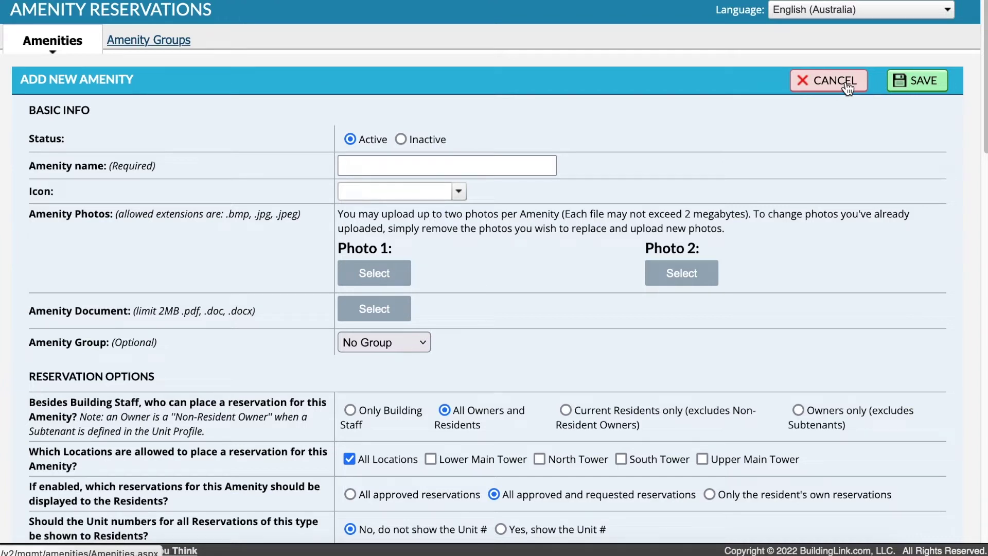
pyautogui.click(500, 165)
pyautogui.write('Tennis Court 2')
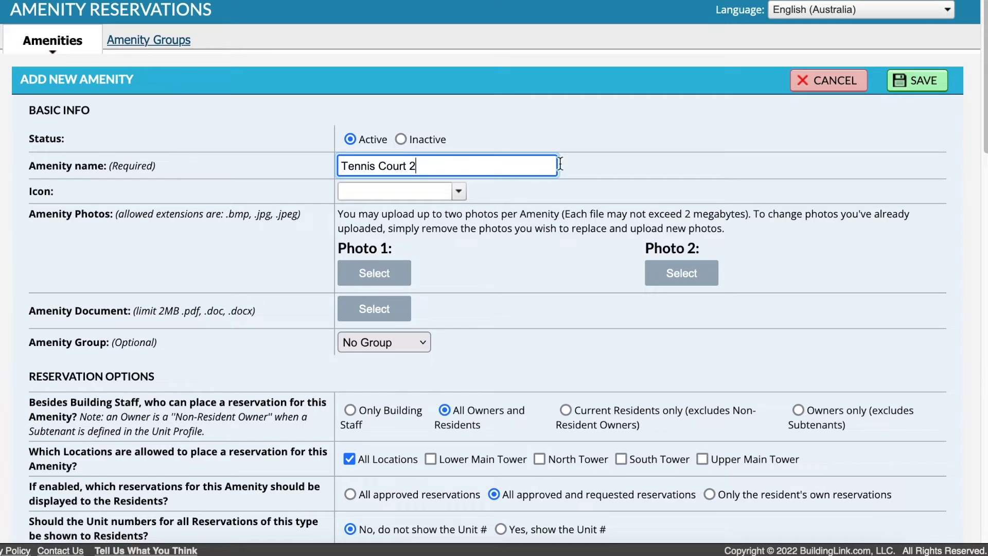
# Attach a screenshot as Photo 1 and SampleDocument.pdf as the document, and assign the Tennis Courts group
pyautogui.moveTo(986, 72); pyautogui.dragTo(432, 266)
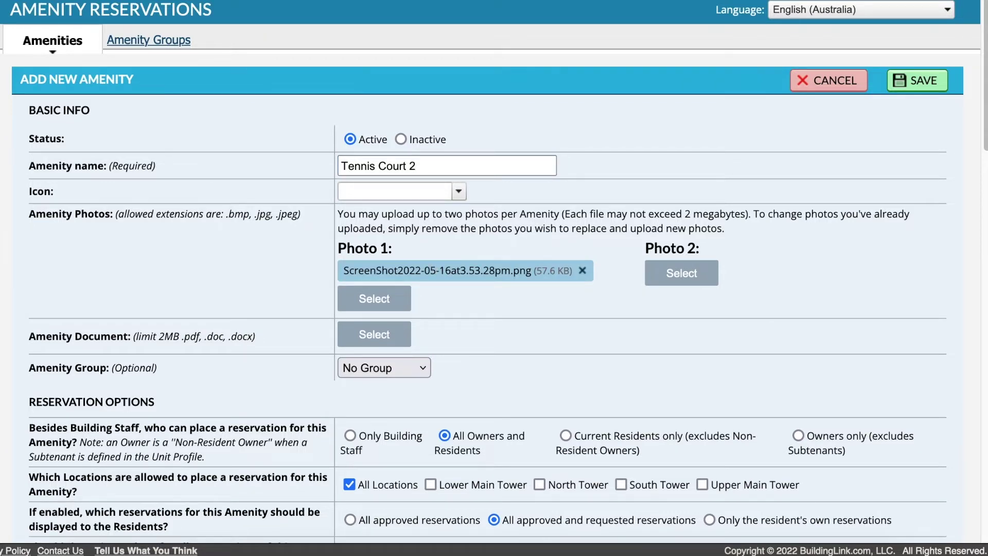
pyautogui.moveTo(128, 195); pyautogui.dragTo(388, 343)
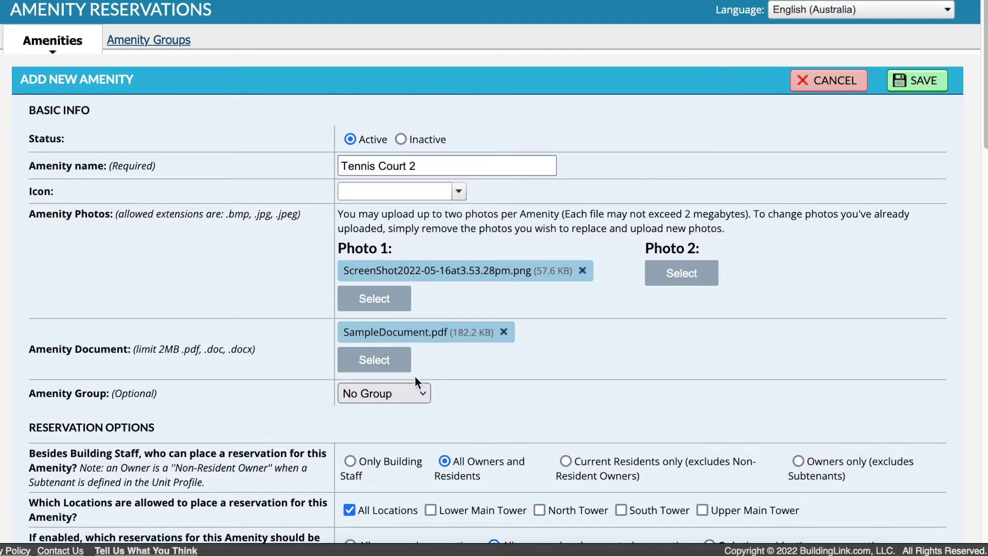
pyautogui.click(418, 393)
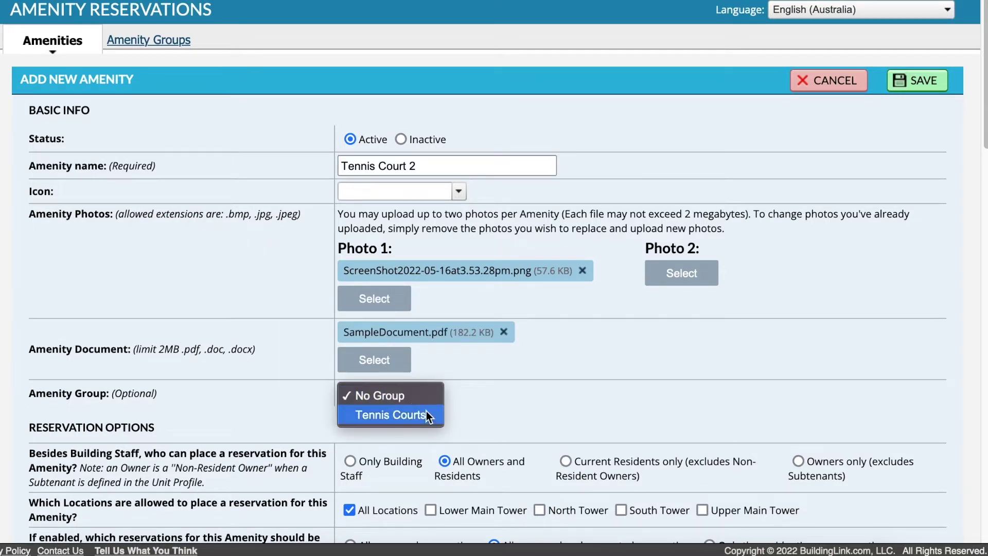
pyautogui.click(427, 415)
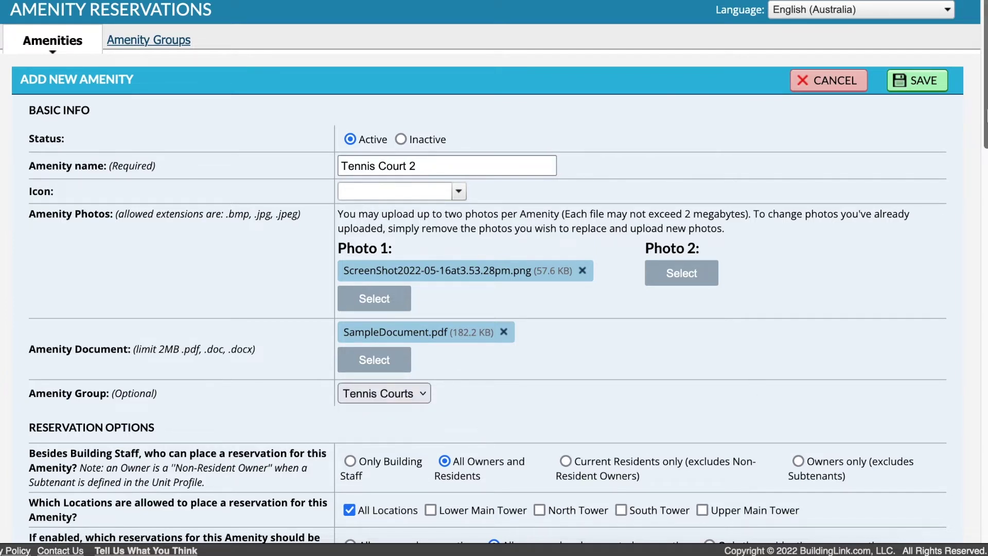
# Keep overlapping reservations disallowed and enter resident instructions 'Instructions and rules go here'
pyautogui.scroll(-1, 494, 299)
pyautogui.scroll(-10, 983, 119)
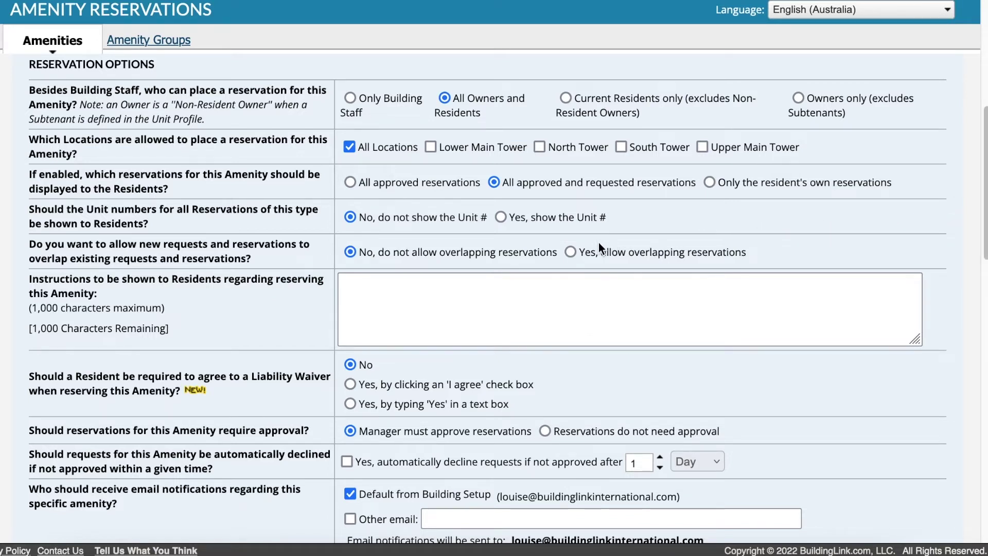
pyautogui.click(571, 252)
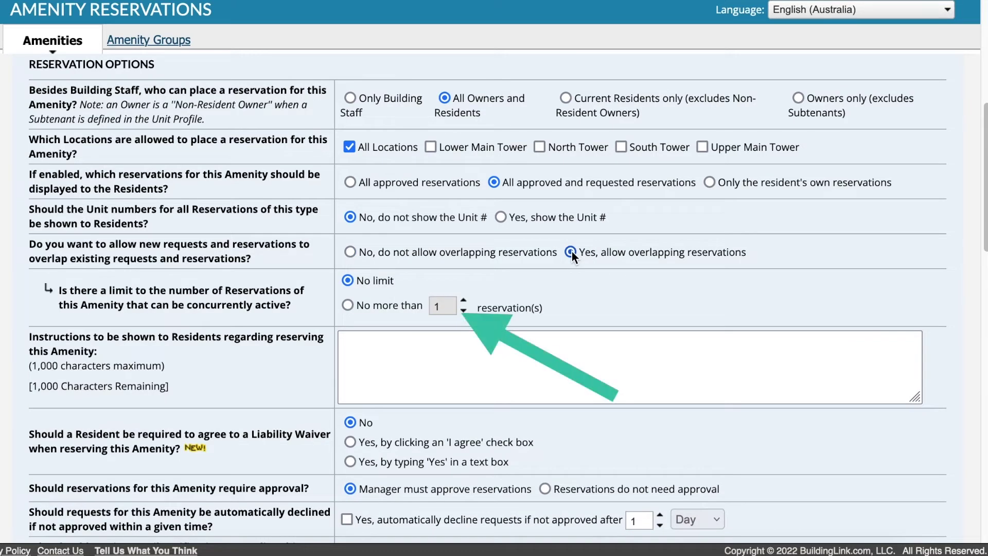
pyautogui.click(350, 252)
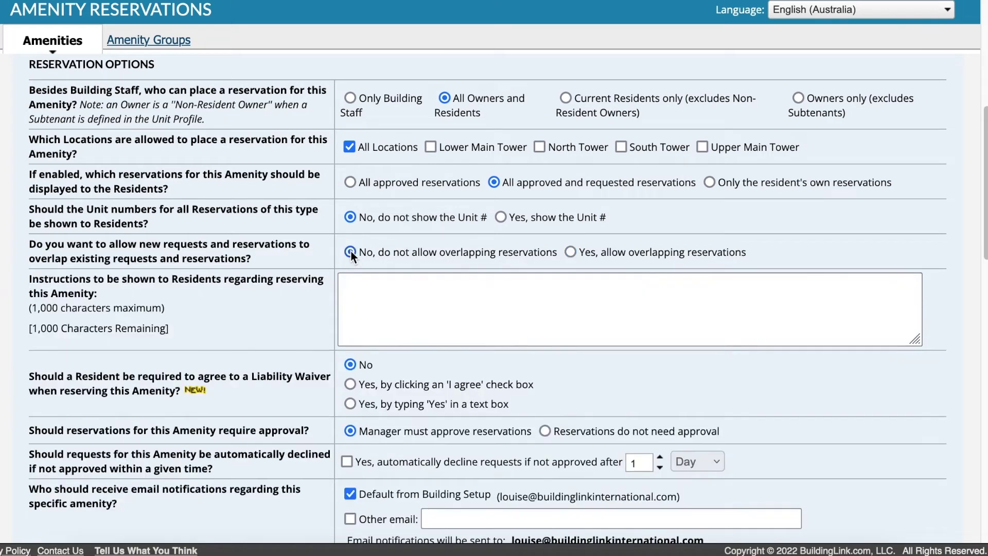
pyautogui.click(370, 302)
pyautogui.write('Instructions and')
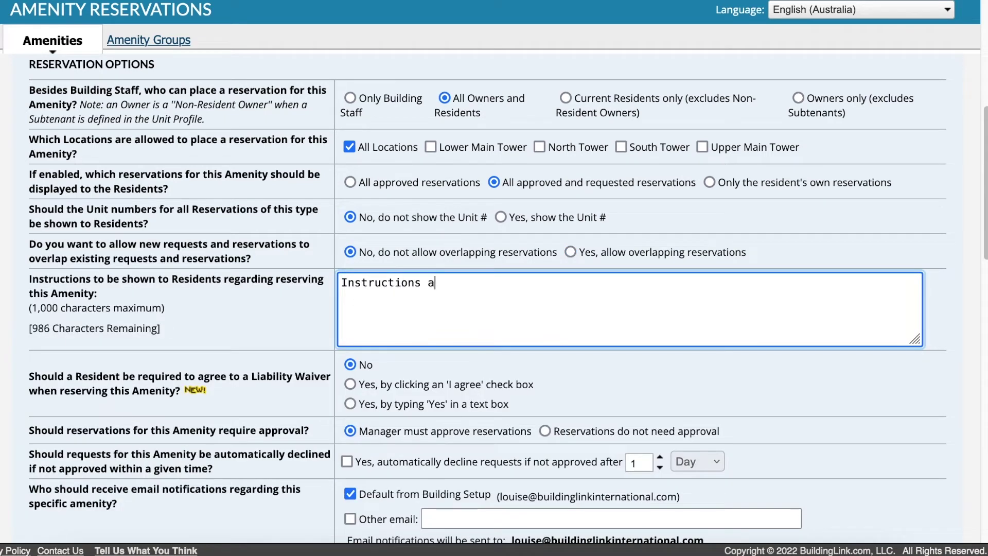
pyautogui.write(' rules go here')
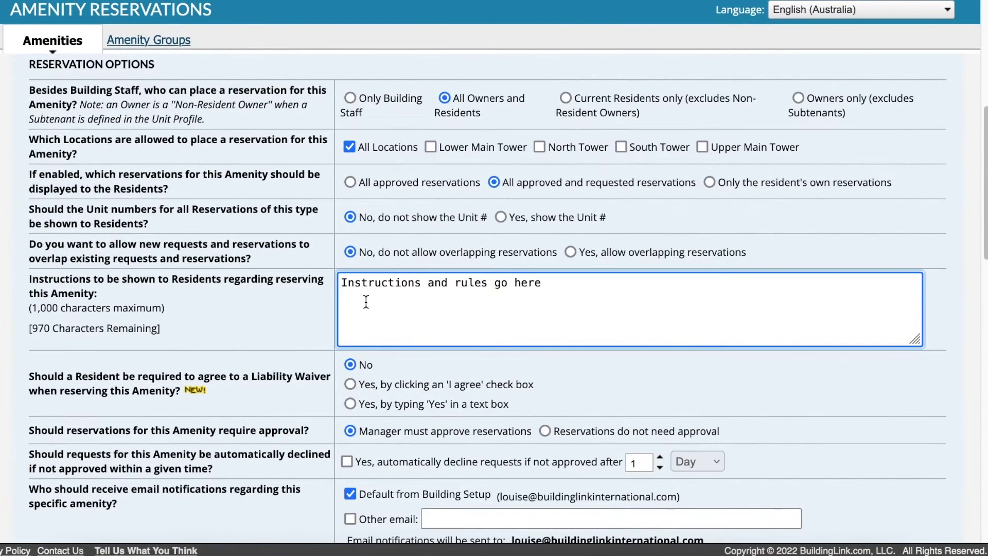
# Require an 'I agree' checkbox waiver titled 'Heading' with the text 'Waiver text goes here'
pyautogui.click(350, 384)
pyautogui.click(365, 430)
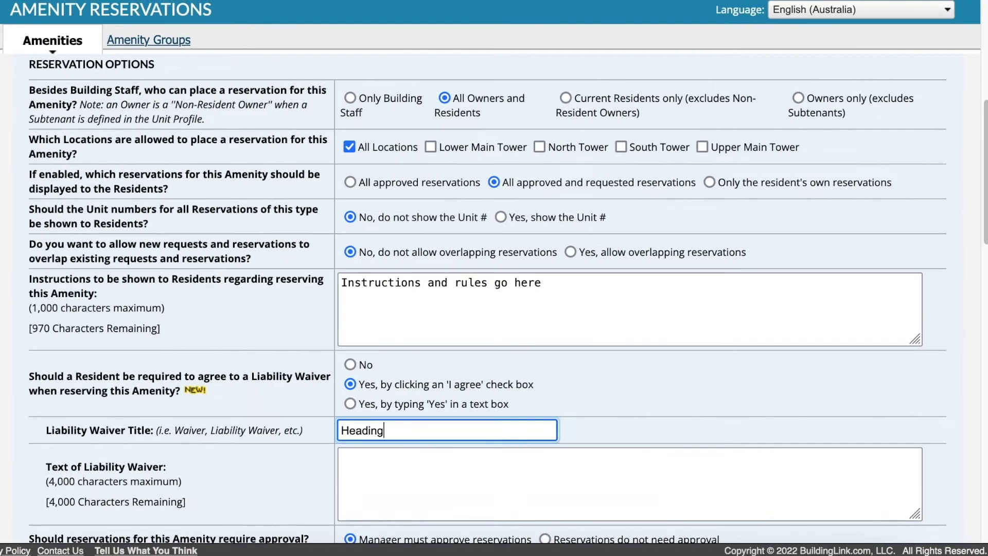
pyautogui.click(387, 466)
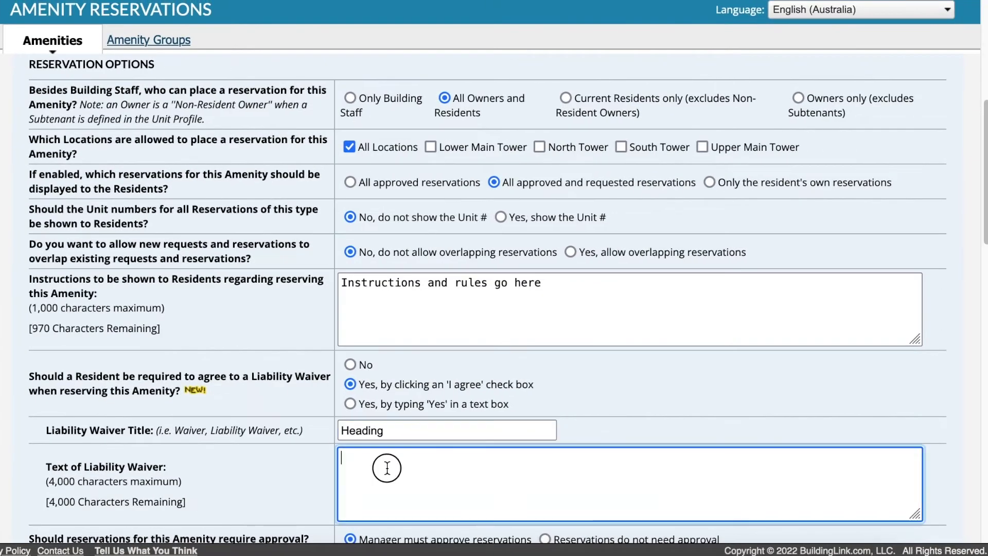
pyautogui.write('Waiver text goes hr')
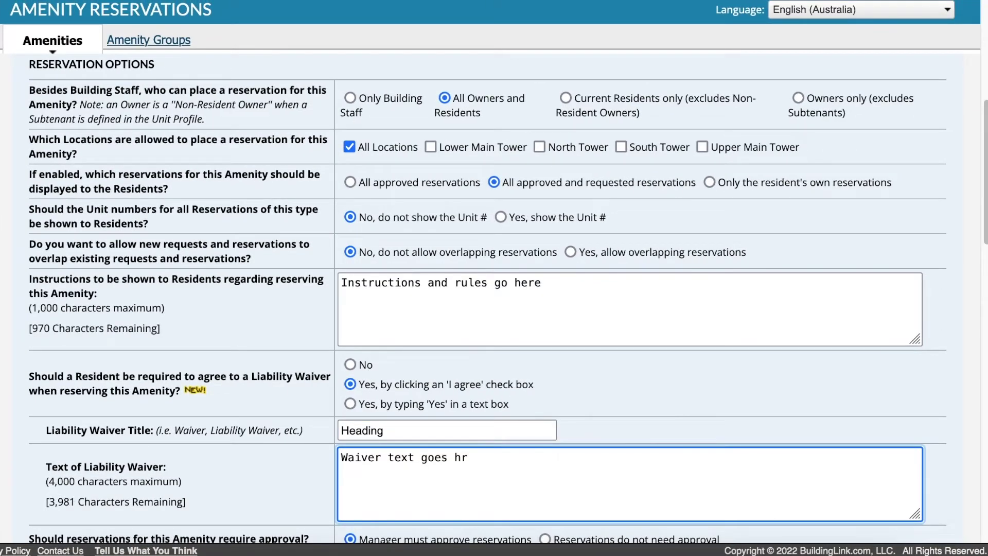
pyautogui.press('BackSpace')
pyautogui.write('ere')
pyautogui.scroll(-3, 949, 474)
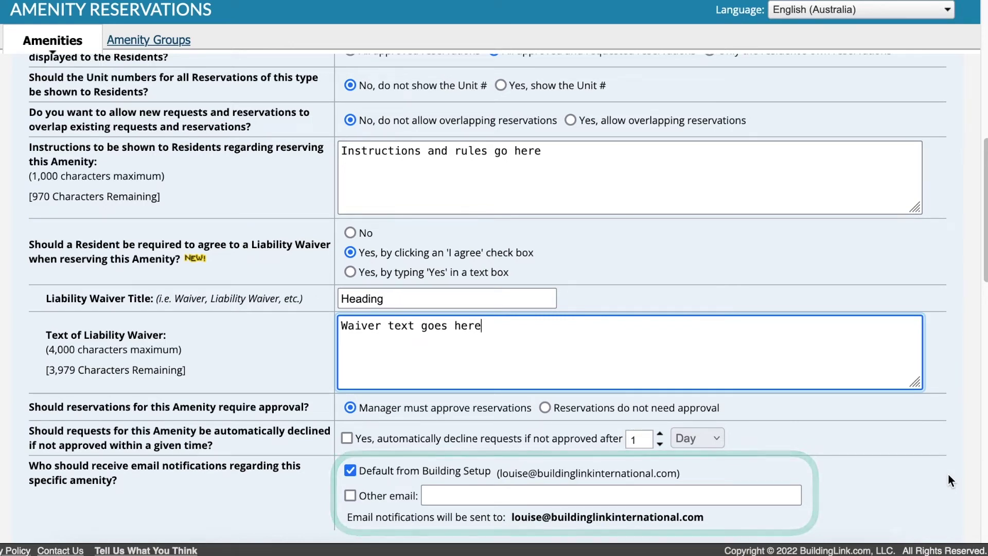
# Limit bookings to valid dates within the next 30 days
pyautogui.scroll(-7, 948, 474)
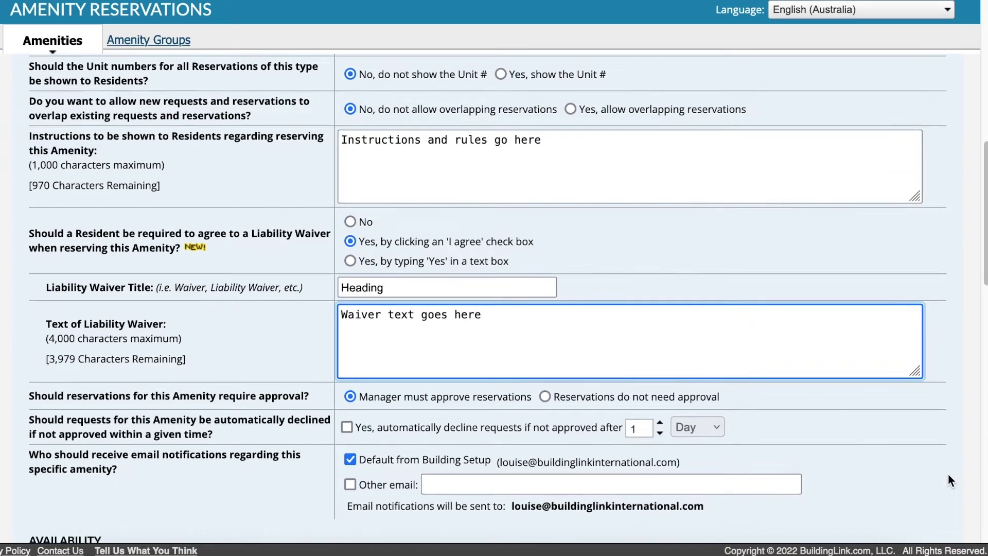
pyautogui.scroll(-2, 950, 480)
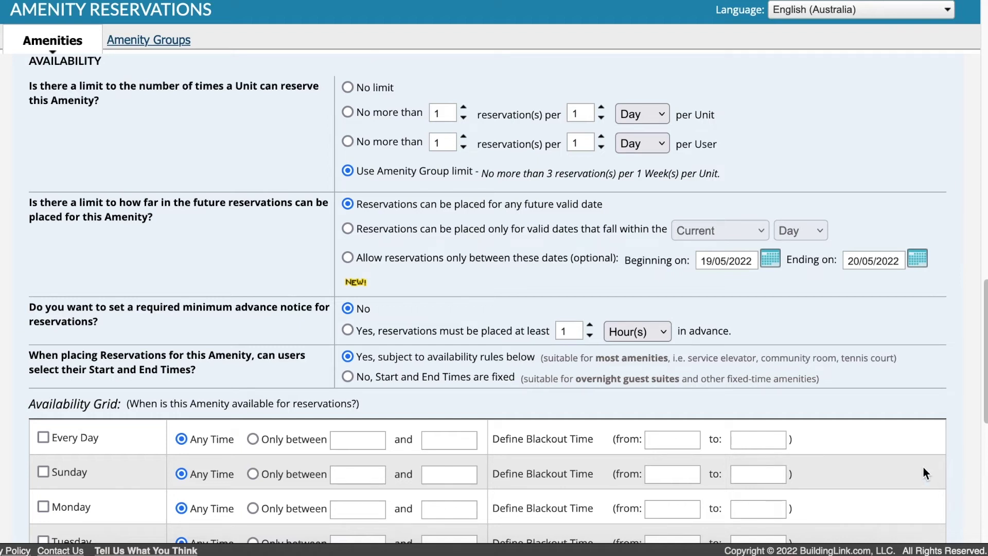
pyautogui.click(347, 230)
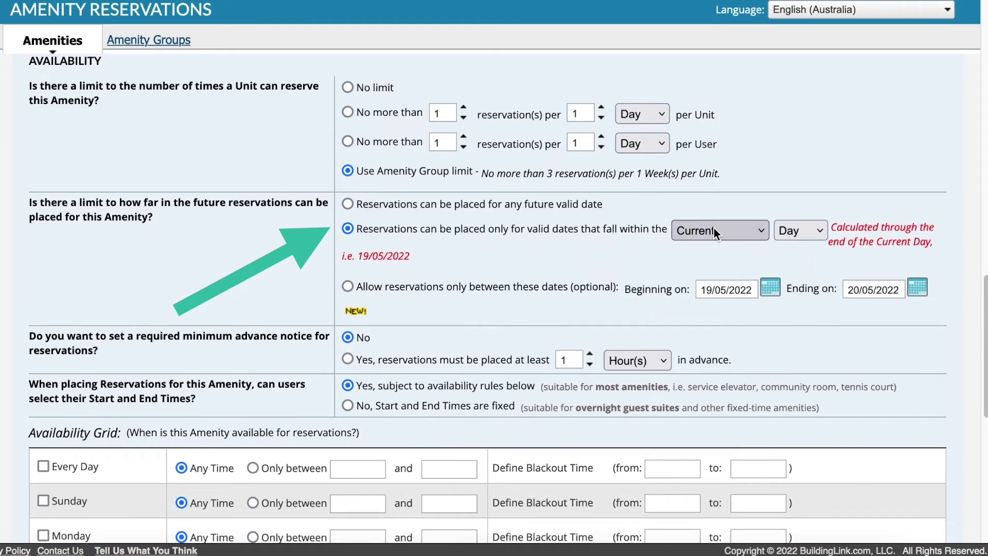
pyautogui.click(714, 231)
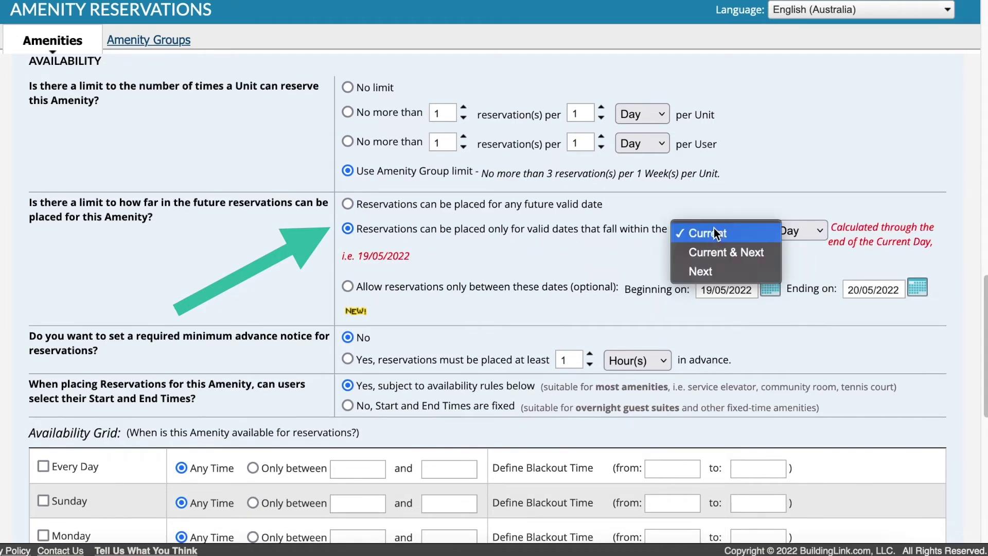
pyautogui.click(723, 266)
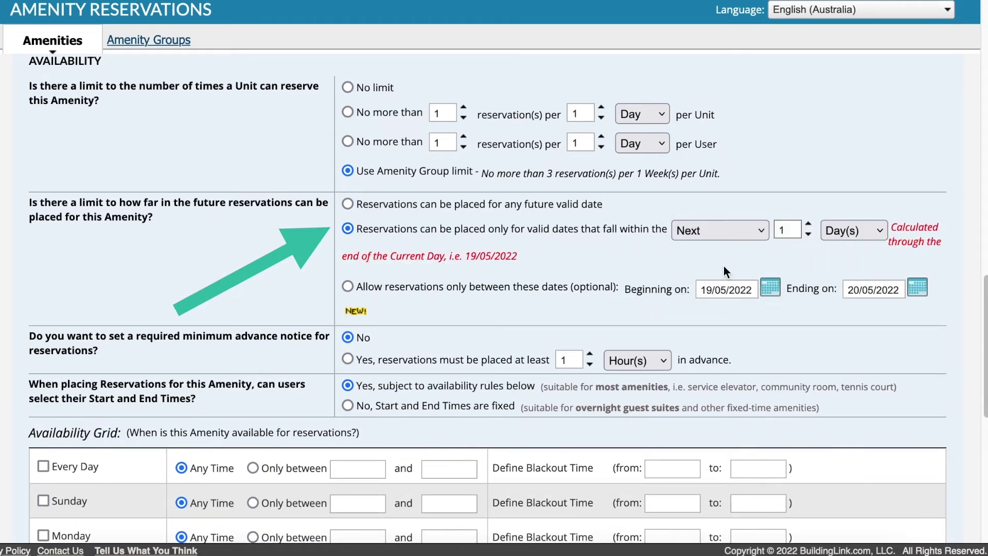
pyautogui.doubleClick(785, 231)
pyautogui.write('30')
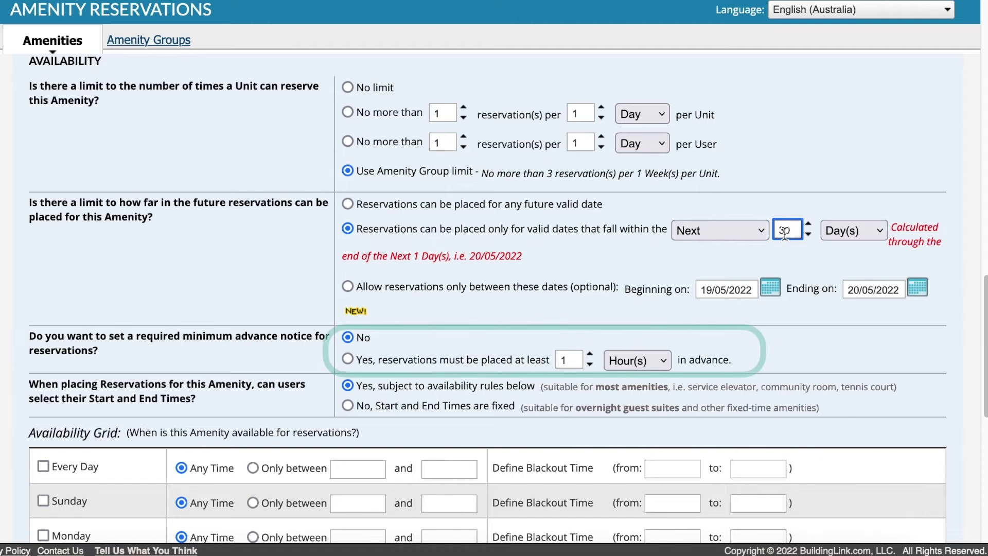
# Require at least 24 hours' advance notice for reservations
pyautogui.click(350, 362)
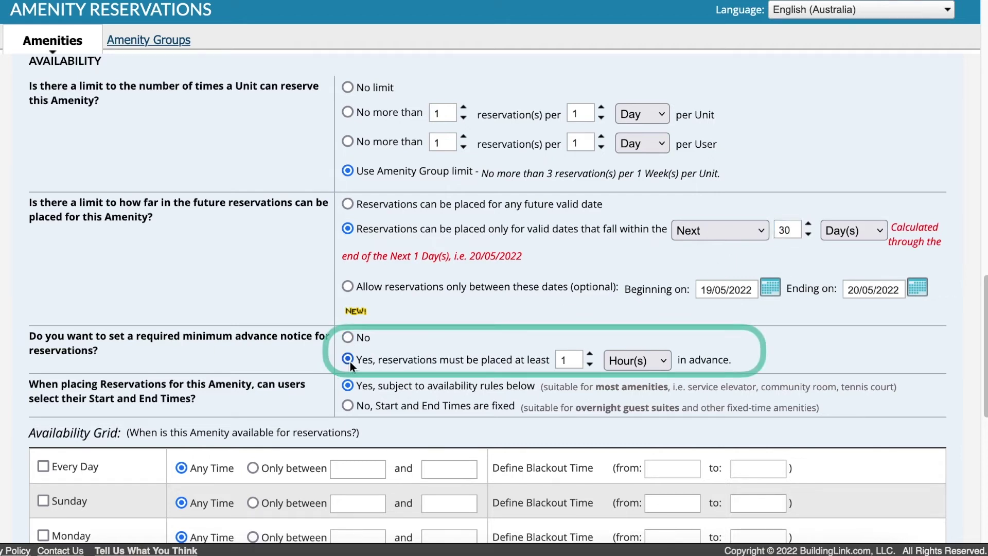
pyautogui.doubleClick(567, 360)
pyautogui.write('24')
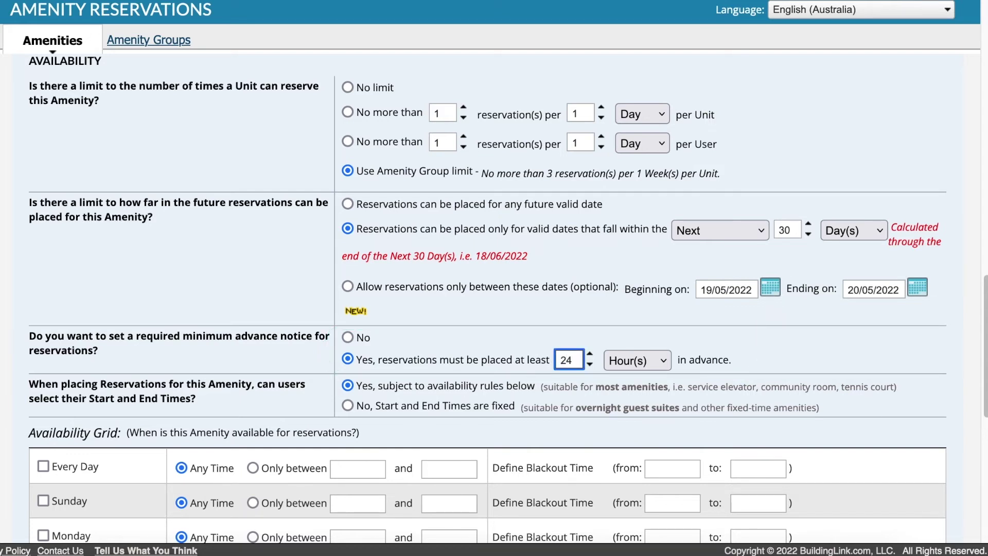
pyautogui.moveTo(984, 355); pyautogui.dragTo(983, 449)
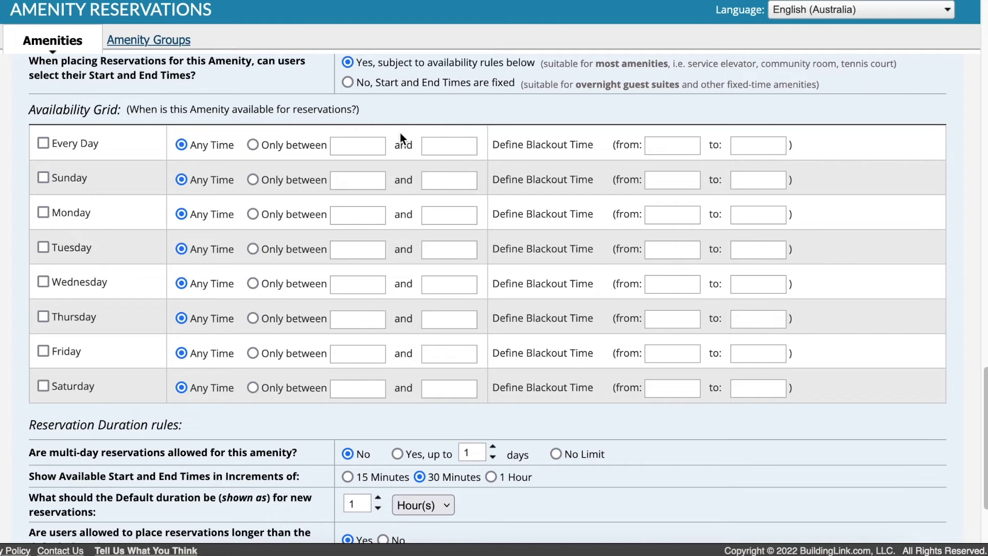
# Keep user-chosen times and make the court available every day from 8:00 AM to 4:00 PM
pyautogui.click(350, 85)
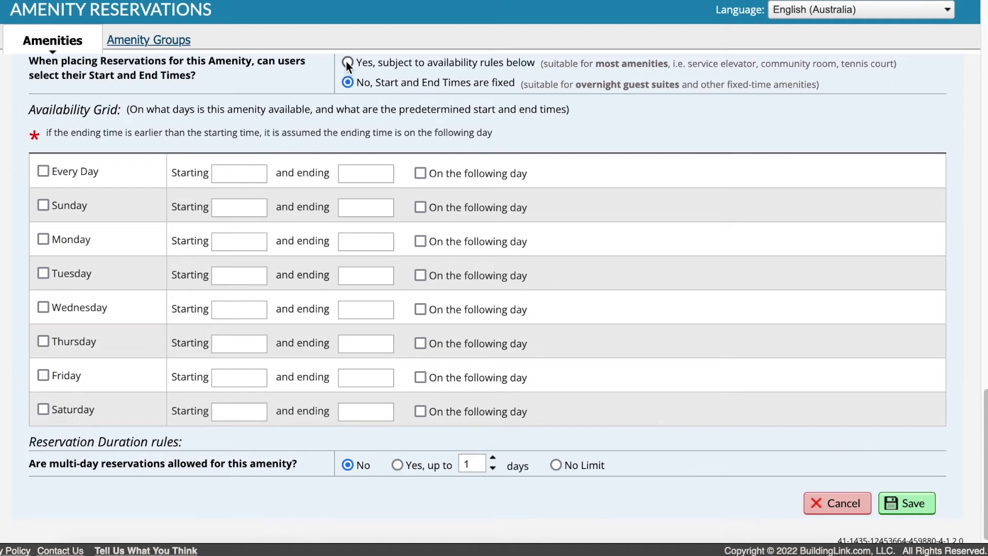
pyautogui.click(347, 63)
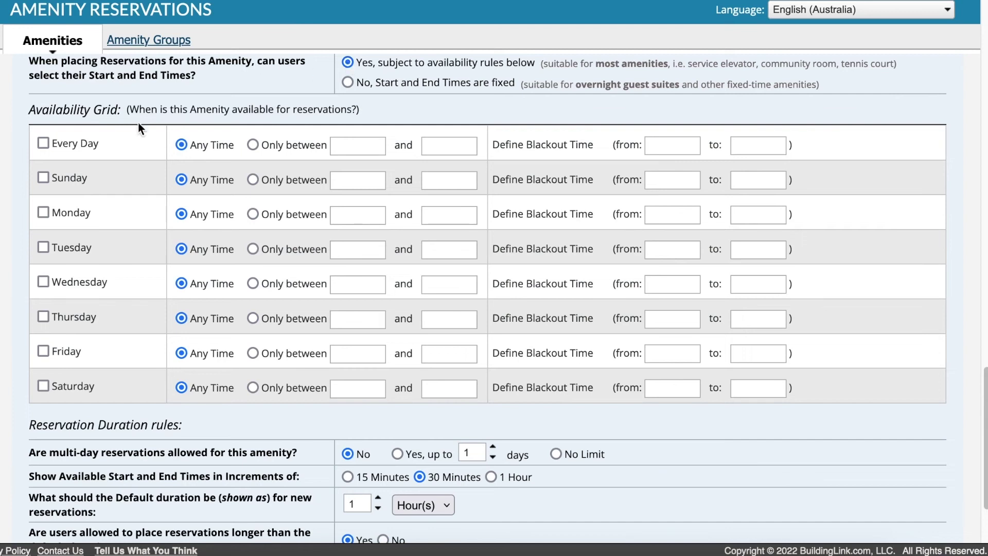
pyautogui.click(43, 144)
pyautogui.click(340, 146)
pyautogui.write('0800')
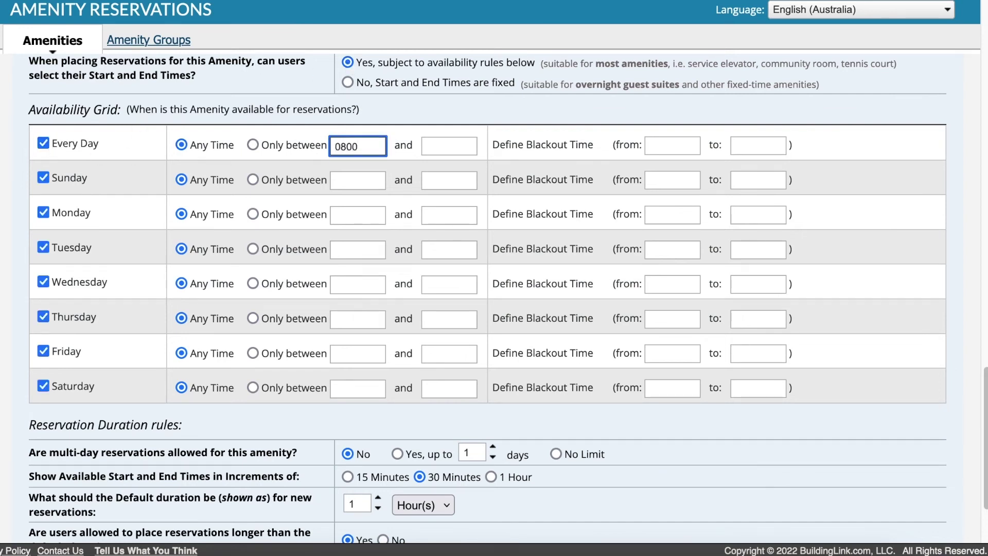
pyautogui.press('Tab')
pyautogui.write('1600')
pyautogui.press('Tab')
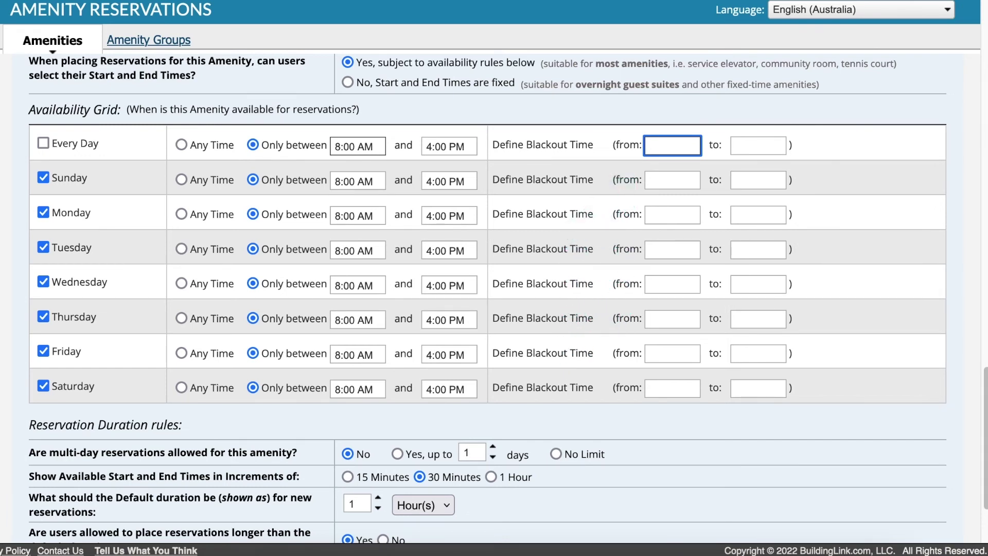
# Set a maximum reservation length of 2 hours and save Tennis Court 2
pyautogui.scroll(-3, 336, 143)
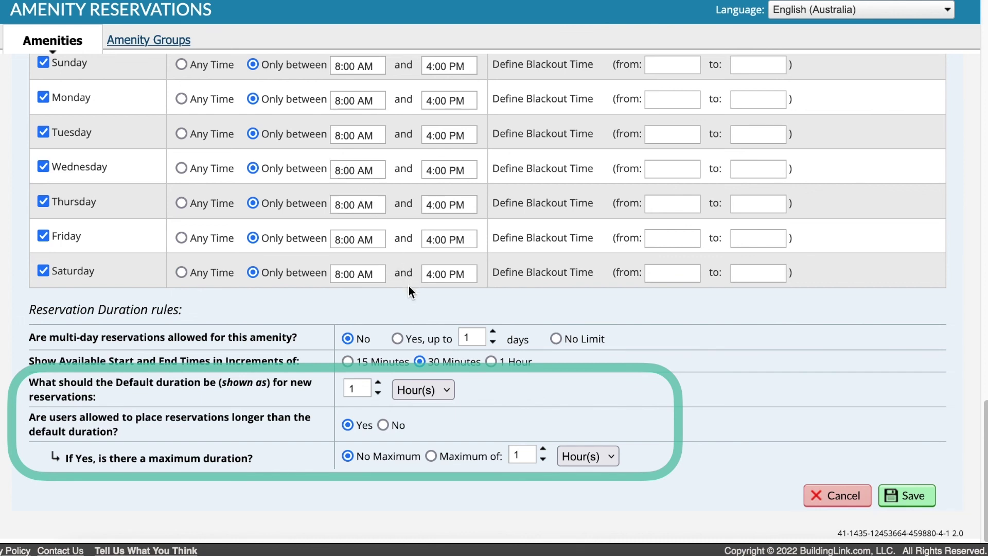
pyautogui.click(431, 456)
pyautogui.click(543, 450)
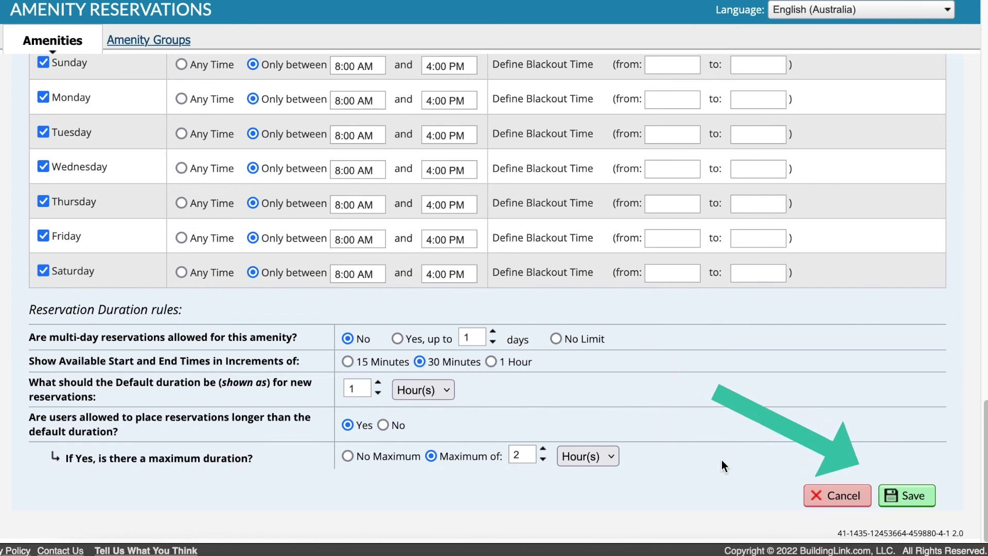
pyautogui.click(903, 498)
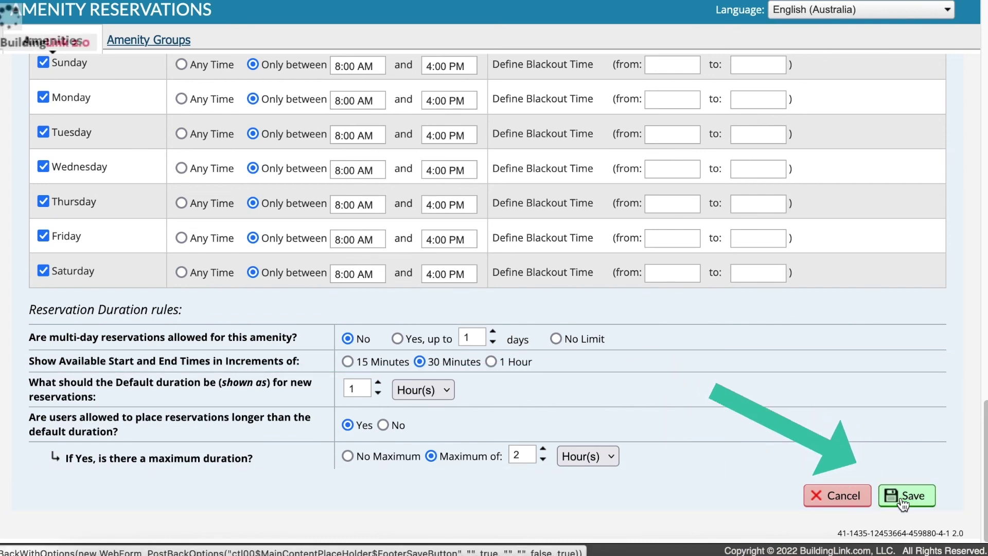